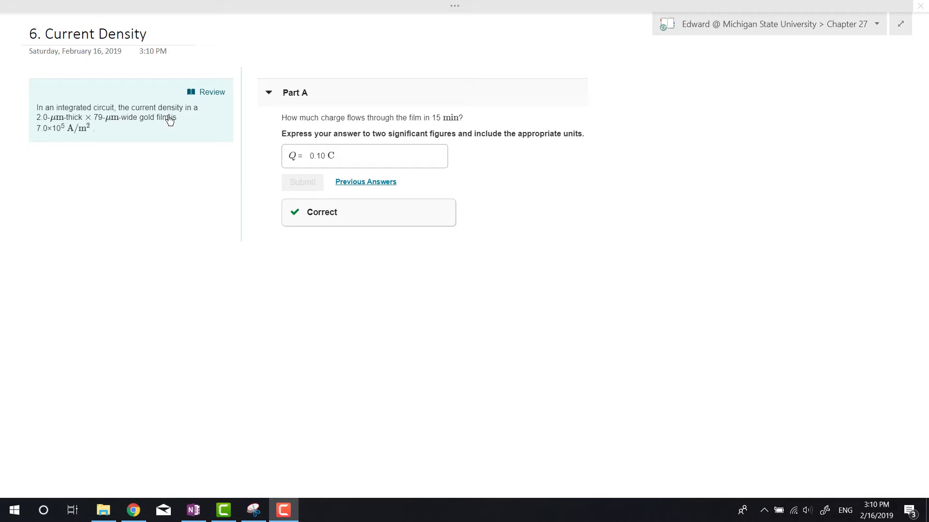
# Focus the '6. Current Density' page to ink an underline under 'current' in the problem.
pyautogui.click(142, 116)
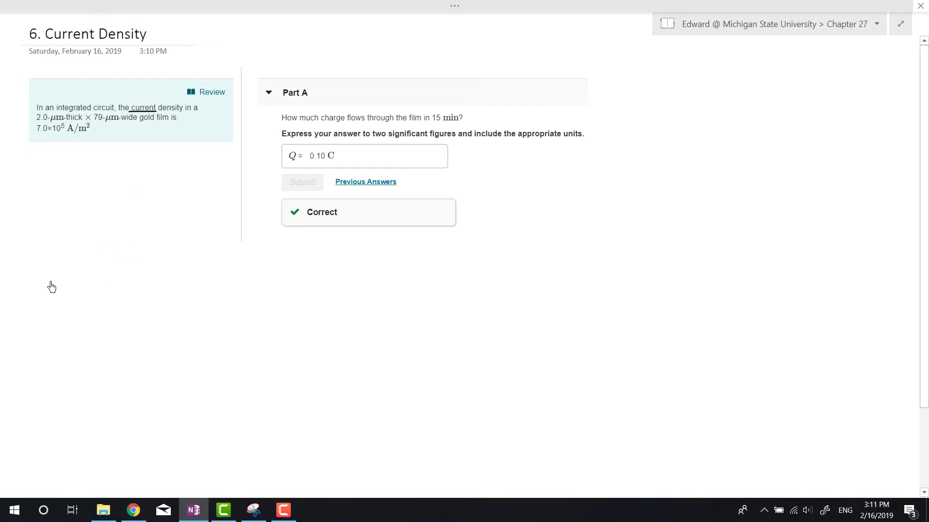
# Write 'A =' below the problem, then erase it.
pyautogui.moveTo(43, 292); pyautogui.dragTo(63, 284)
pyautogui.moveTo(56, 287); pyautogui.dragTo(63, 288)
pyautogui.moveTo(56, 284); pyautogui.dragTo(46, 290)
# Write the time conversion 't = 15 = 900 s' below the problem.
pyautogui.moveTo(38, 270); pyautogui.dragTo(42, 273)
pyautogui.moveTo(48, 274); pyautogui.dragTo(95, 277)
pyautogui.moveTo(112, 275)
pyautogui.mouseDown()
pyautogui.moveTo(109, 284)
pyautogui.moveTo(119, 272)
pyautogui.moveTo(137, 279)
pyautogui.mouseUp()
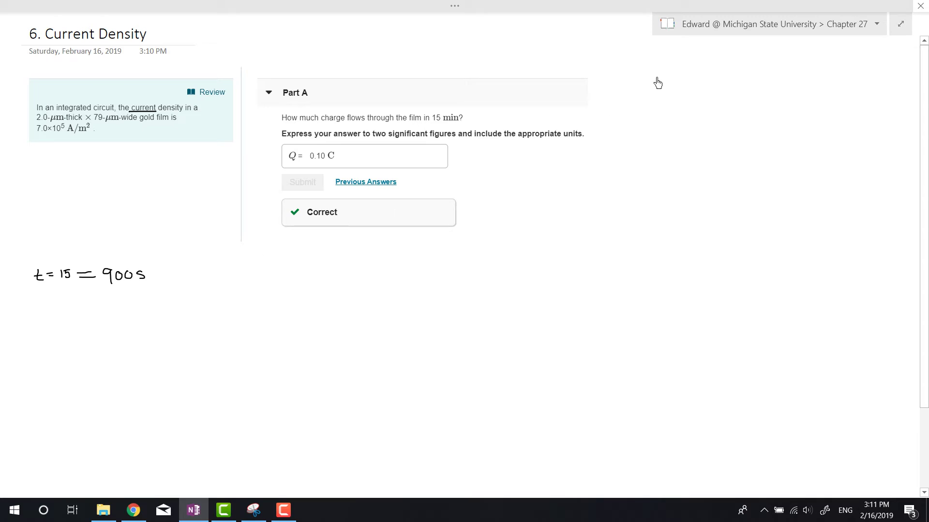
# Write Q = IΔt at the top right and turn t into Δt in the time line.
pyautogui.moveTo(639, 69)
pyautogui.mouseDown()
pyautogui.moveTo(647, 79)
pyautogui.moveTo(661, 69)
pyautogui.mouseUp()
pyautogui.moveTo(654, 74); pyautogui.dragTo(687, 66)
pyautogui.moveTo(682, 66)
pyautogui.mouseDown()
pyautogui.moveTo(682, 76)
pyautogui.moveTo(716, 69)
pyautogui.mouseUp()
pyautogui.moveTo(30, 271); pyautogui.dragTo(36, 282)
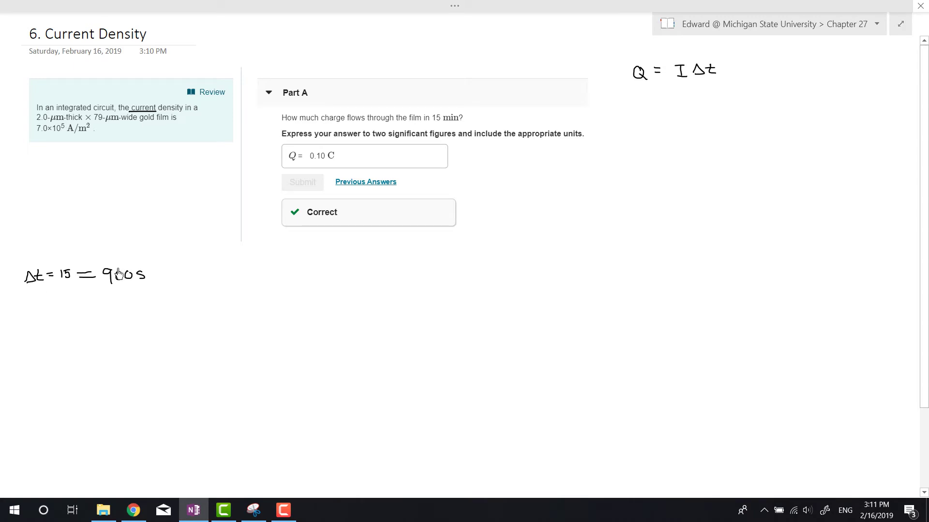
# Start a new 'I =' line below the charge formula.
pyautogui.moveTo(631, 99); pyautogui.dragTo(645, 99)
pyautogui.moveTo(638, 100)
pyautogui.mouseDown()
pyautogui.moveTo(638, 111)
pyautogui.moveTo(661, 103)
pyautogui.mouseUp()
pyautogui.moveTo(651, 107); pyautogui.dragTo(663, 107)
# Draw an arrow from 'current density' and label it J.
pyautogui.moveTo(150, 101)
pyautogui.mouseDown()
pyautogui.moveTo(200, 68)
pyautogui.moveTo(165, 111)
pyautogui.moveTo(183, 111)
pyautogui.mouseUp()
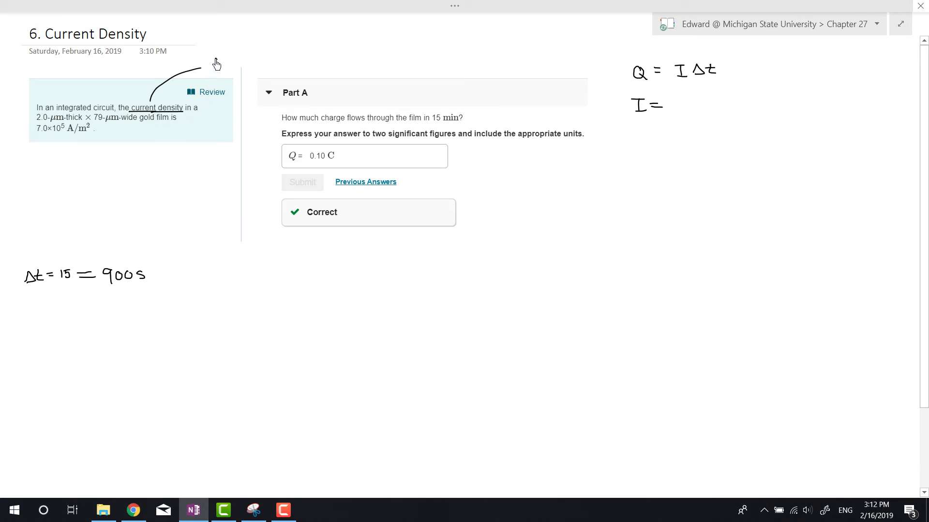
pyautogui.moveTo(208, 58); pyautogui.dragTo(223, 58)
pyautogui.moveTo(216, 58); pyautogui.dragTo(208, 65)
# Replace the 'I =' ink with 'J = I/A'.
pyautogui.rightClick(679, 99)
pyautogui.click(675, 99)
pyautogui.moveTo(651, 101)
pyautogui.mouseDown()
pyautogui.moveTo(633, 104)
pyautogui.moveTo(656, 99)
pyautogui.mouseUp()
pyautogui.moveTo(650, 105); pyautogui.dragTo(685, 95)
pyautogui.moveTo(679, 96); pyautogui.dragTo(684, 103)
pyautogui.moveTo(671, 108)
pyautogui.mouseDown()
pyautogui.moveTo(686, 108)
pyautogui.moveTo(670, 121)
pyautogui.moveTo(682, 121)
pyautogui.mouseUp()
pyautogui.moveTo(673, 117); pyautogui.dragTo(710, 114)
# Add an arrow and rearrange the formula to I = JA.
pyautogui.moveTo(703, 110)
pyautogui.mouseDown()
pyautogui.moveTo(703, 119)
pyautogui.moveTo(745, 104)
pyautogui.mouseUp()
pyautogui.moveTo(739, 105); pyautogui.dragTo(748, 119)
pyautogui.moveTo(751, 111); pyautogui.dragTo(758, 116)
pyautogui.moveTo(779, 104)
pyautogui.mouseDown()
pyautogui.moveTo(766, 112)
pyautogui.moveTo(780, 103)
pyautogui.mouseUp()
pyautogui.moveTo(793, 103)
pyautogui.mouseDown()
pyautogui.moveTo(785, 120)
pyautogui.moveTo(801, 120)
pyautogui.mouseUp()
pyautogui.moveTo(787, 115); pyautogui.dragTo(798, 114)
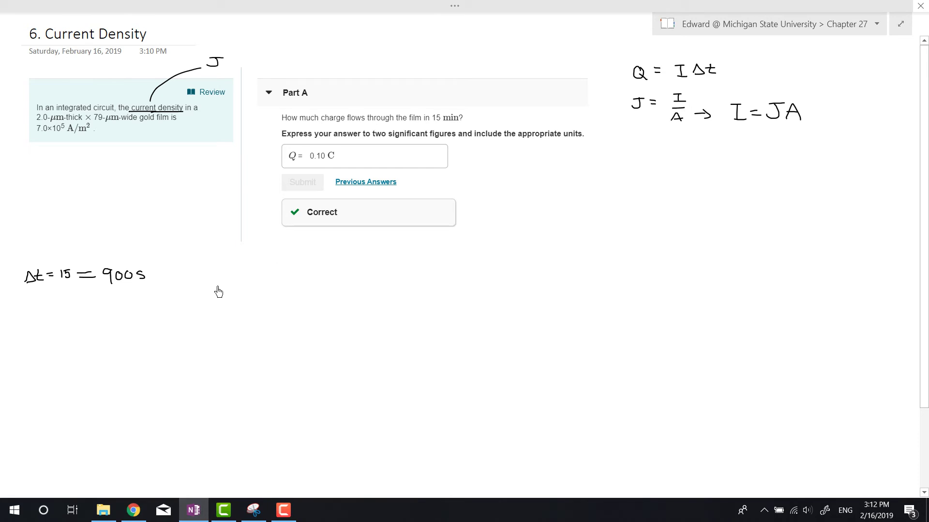
# Start the area line 'A = (2E-6 m)(79E-' below the Δt line.
pyautogui.moveTo(25, 321); pyautogui.dragTo(46, 313)
pyautogui.moveTo(39, 319); pyautogui.dragTo(46, 318)
pyautogui.moveTo(58, 306)
pyautogui.mouseDown()
pyautogui.moveTo(53, 317)
pyautogui.moveTo(62, 322)
pyautogui.moveTo(133, 320)
pyautogui.moveTo(157, 305)
pyautogui.moveTo(225, 318)
pyautogui.mouseUp()
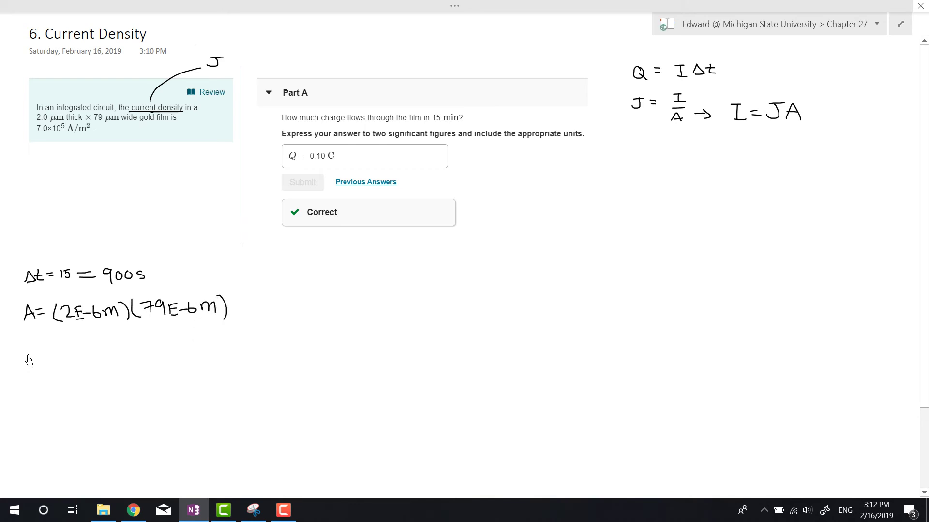
# Write the computed area 'A = 1.58E-10 m' below the area product.
pyautogui.moveTo(39, 344)
pyautogui.mouseDown()
pyautogui.moveTo(35, 359)
pyautogui.moveTo(45, 359)
pyautogui.mouseUp()
pyautogui.moveTo(36, 352); pyautogui.dragTo(56, 349)
pyautogui.moveTo(49, 353); pyautogui.dragTo(57, 354)
pyautogui.moveTo(67, 346)
pyautogui.mouseDown()
pyautogui.moveTo(68, 357)
pyautogui.moveTo(83, 346)
pyautogui.moveTo(119, 356)
pyautogui.moveTo(166, 345)
pyautogui.mouseUp()
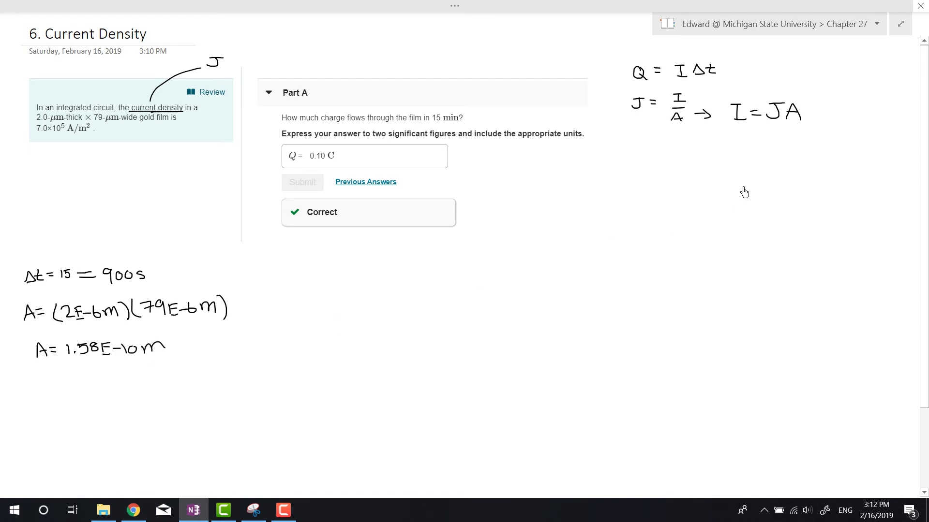
# Start the current calculation as 'I = (7E5' underneath.
pyautogui.moveTo(60, 386); pyautogui.dragTo(77, 385)
pyautogui.moveTo(68, 387); pyautogui.dragTo(68, 402)
pyautogui.moveTo(65, 402); pyautogui.dragTo(94, 390)
pyautogui.moveTo(85, 397); pyautogui.dragTo(109, 404)
pyautogui.moveTo(120, 391); pyautogui.dragTo(135, 404)
pyautogui.moveTo(137, 391); pyautogui.dragTo(144, 397)
pyautogui.moveTo(136, 405); pyautogui.dragTo(145, 405)
pyautogui.moveTo(153, 391); pyautogui.dragTo(151, 405)
pyautogui.moveTo(155, 390); pyautogui.dragTo(165, 391)
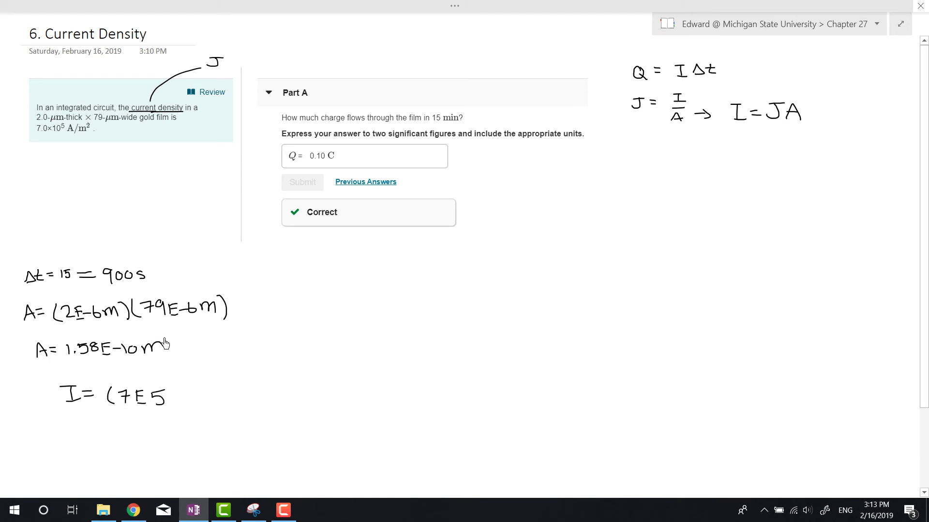
# Make the area unit m² and write A/m² after 7E5.
pyautogui.moveTo(165, 337); pyautogui.dragTo(173, 342)
pyautogui.moveTo(188, 381); pyautogui.dragTo(183, 394)
pyautogui.moveTo(188, 381)
pyautogui.mouseDown()
pyautogui.moveTo(198, 394)
pyautogui.moveTo(187, 415)
pyautogui.mouseUp()
pyautogui.moveTo(187, 407)
pyautogui.mouseDown()
pyautogui.moveTo(250, 410)
pyautogui.moveTo(288, 396)
pyautogui.mouseUp()
pyautogui.click(242, 401)
# Finish the factor (1.58E-10 m²) and cross out both m² units.
pyautogui.moveTo(279, 403); pyautogui.dragTo(303, 397)
pyautogui.moveTo(312, 390)
pyautogui.mouseDown()
pyautogui.moveTo(314, 403)
pyautogui.moveTo(319, 393)
pyautogui.moveTo(347, 407)
pyautogui.moveTo(349, 396)
pyautogui.mouseUp()
pyautogui.moveTo(353, 382)
pyautogui.mouseDown()
pyautogui.moveTo(357, 414)
pyautogui.moveTo(333, 404)
pyautogui.mouseUp()
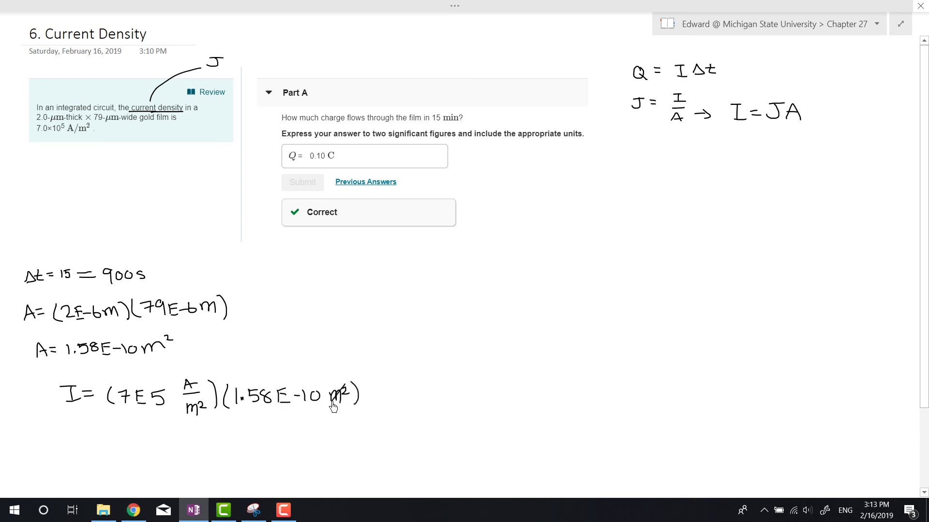
pyautogui.moveTo(205, 402); pyautogui.dragTo(192, 415)
# Start a new 'I =' line below the substitution.
pyautogui.moveTo(103, 442); pyautogui.dragTo(121, 440)
pyautogui.moveTo(112, 442); pyautogui.dragTo(114, 458)
pyautogui.moveTo(109, 458); pyautogui.dragTo(138, 447)
pyautogui.moveTo(127, 452); pyautogui.dragTo(140, 452)
# Write the current as 1.106E-4 C/s, replacing an initial A unit.
pyautogui.moveTo(154, 441)
pyautogui.mouseDown()
pyautogui.moveTo(155, 456)
pyautogui.moveTo(180, 455)
pyautogui.moveTo(189, 441)
pyautogui.moveTo(219, 454)
pyautogui.moveTo(243, 448)
pyautogui.mouseUp()
pyautogui.click(165, 453)
pyautogui.moveTo(241, 439); pyautogui.dragTo(242, 455)
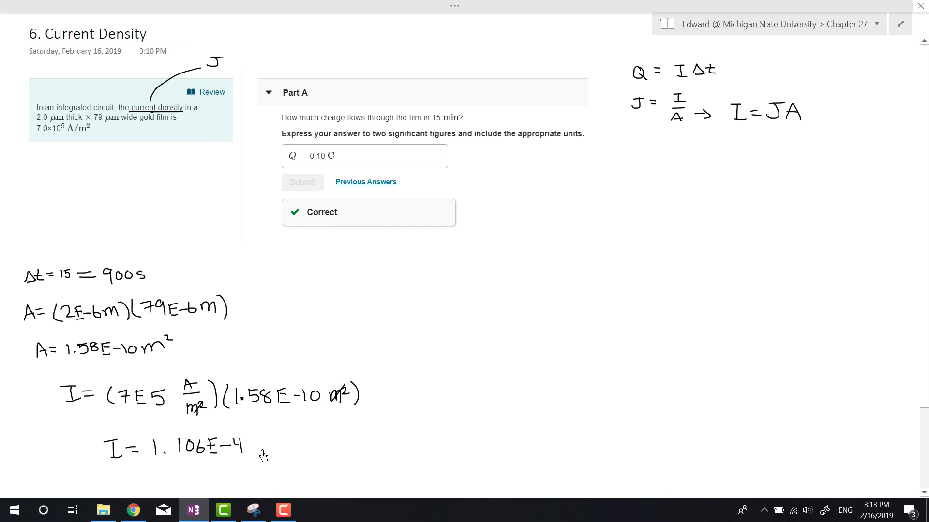
pyautogui.moveTo(262, 450); pyautogui.dragTo(277, 445)
pyautogui.moveTo(262, 444); pyautogui.dragTo(275, 438)
pyautogui.moveTo(280, 443); pyautogui.dragTo(269, 456)
# Multiply by 900 s, cancel the s units, and add an equals sign.
pyautogui.moveTo(325, 436)
pyautogui.mouseDown()
pyautogui.moveTo(321, 452)
pyautogui.moveTo(336, 437)
pyautogui.mouseUp()
pyautogui.moveTo(351, 437); pyautogui.dragTo(357, 448)
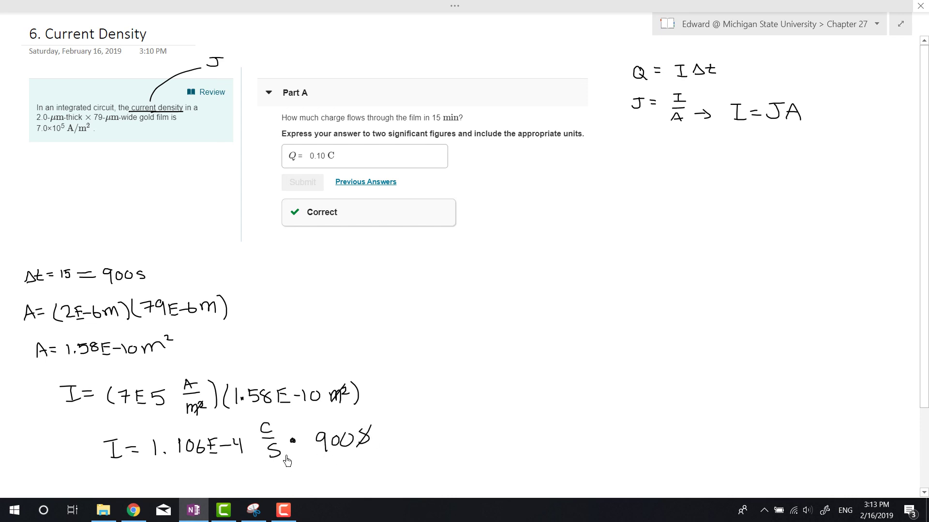
pyautogui.moveTo(283, 448); pyautogui.dragTo(270, 461)
pyautogui.moveTo(387, 430); pyautogui.dragTo(398, 437)
# Write the result 0.1 C and box it as the final answer.
pyautogui.moveTo(427, 429)
pyautogui.mouseDown()
pyautogui.moveTo(428, 441)
pyautogui.moveTo(429, 431)
pyautogui.moveTo(498, 432)
pyautogui.mouseUp()
pyautogui.click(438, 436)
pyautogui.moveTo(475, 401)
pyautogui.mouseDown()
pyautogui.moveTo(519, 442)
pyautogui.moveTo(401, 427)
pyautogui.moveTo(511, 401)
pyautogui.mouseUp()
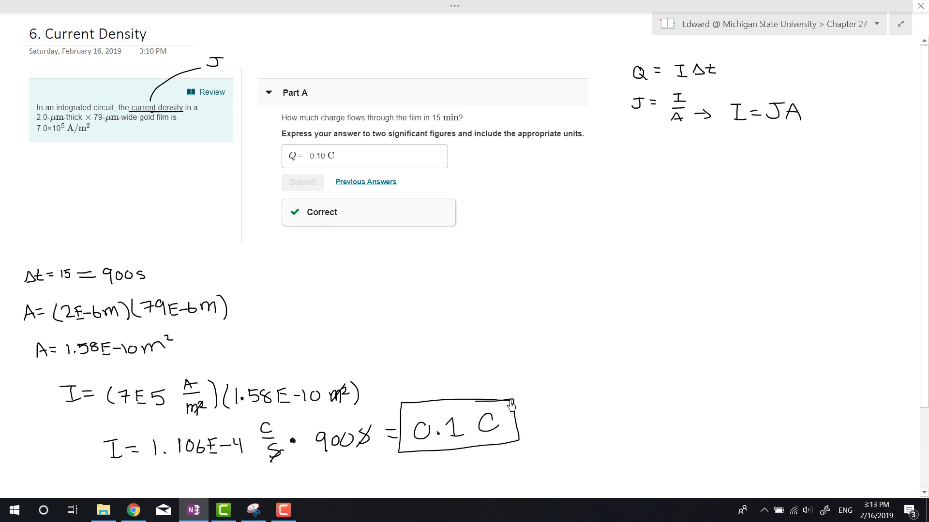